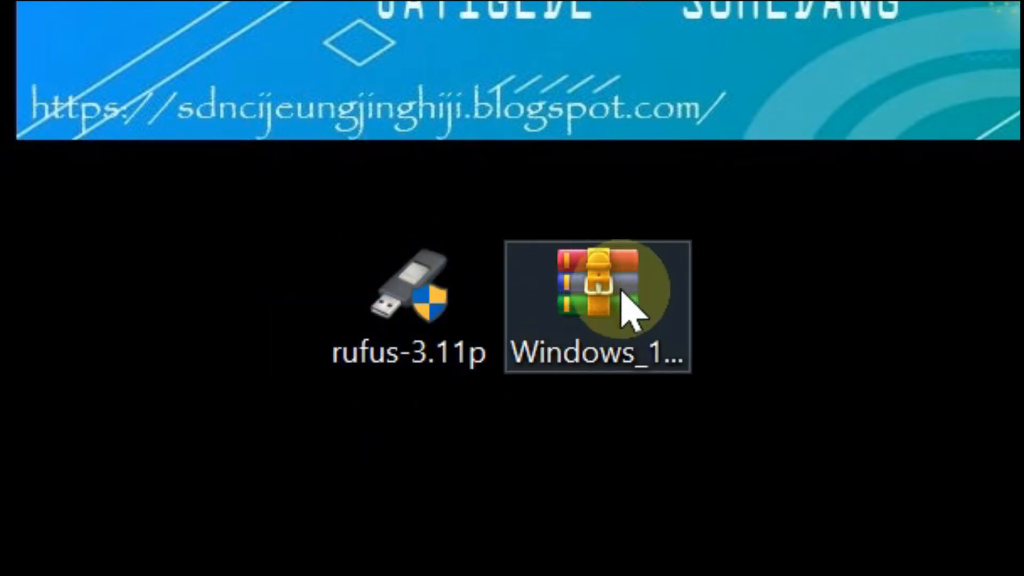
Open Chrome and search Google for "rufus download".
{"action": "left_click", "coordinate": [633, 333]}
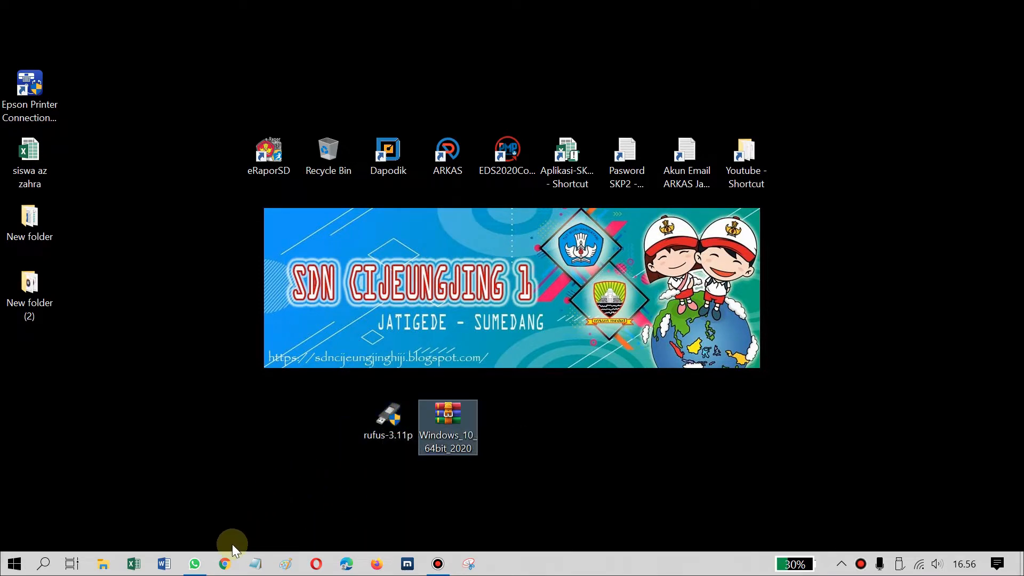
{"action": "left_click", "coordinate": [224, 566]}
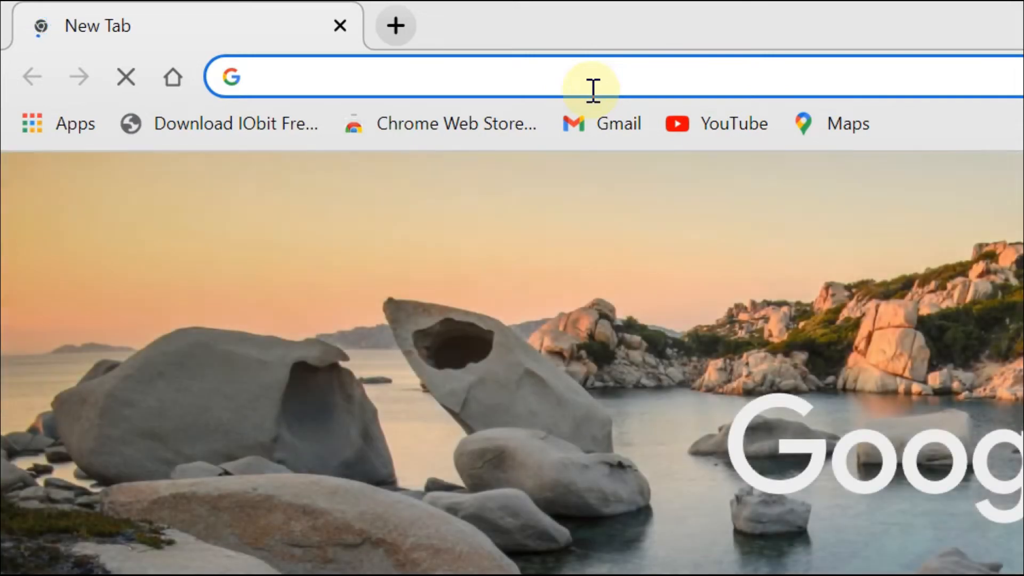
{"action": "type", "text": "ruu"}
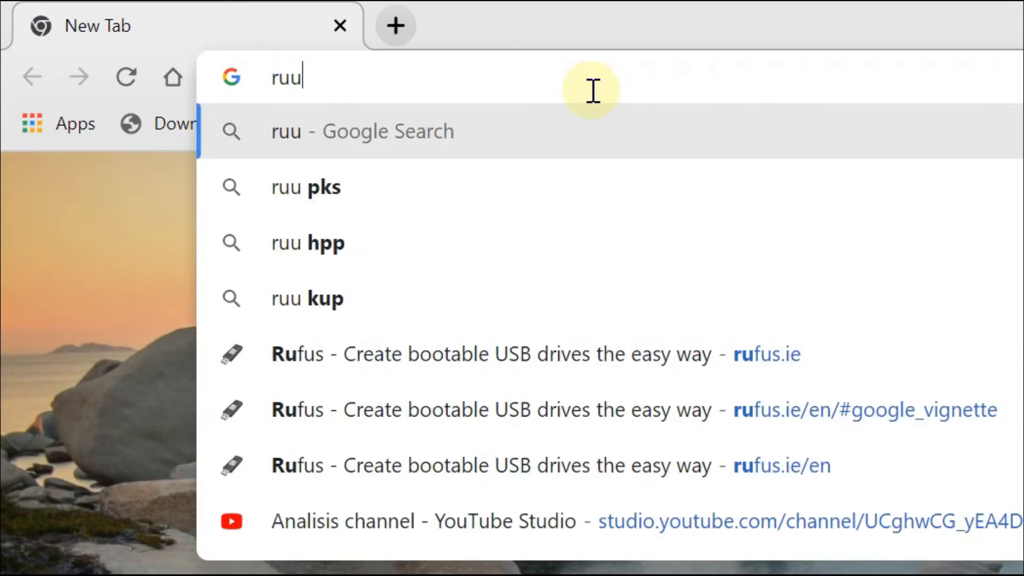
{"action": "key", "text": "BackSpace"}
{"action": "type", "text": "fu"}
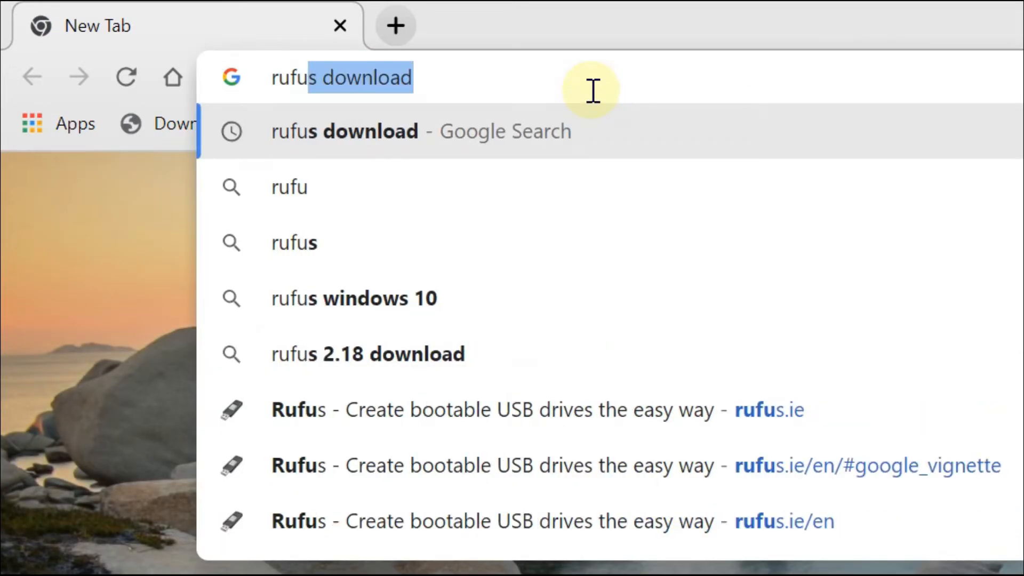
{"action": "type", "text": "s"}
{"action": "key", "text": "Return"}
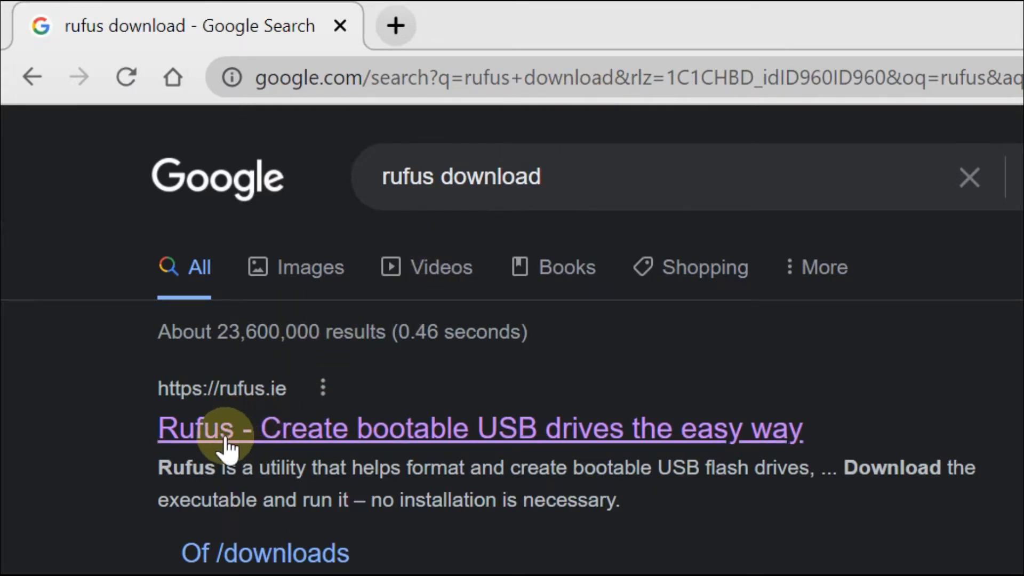
Open the Rufus website result at rufus.ie and scroll down to its Download section.
{"action": "left_click", "coordinate": [271, 434]}
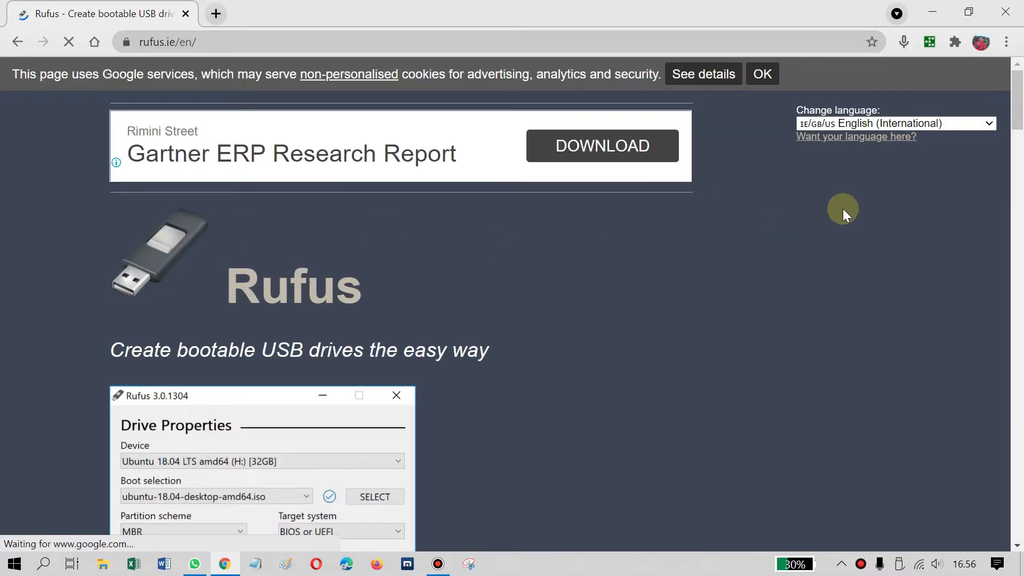
{"action": "left_click_drag", "start_coordinate": [1018, 111], "coordinate": [1018, 150]}
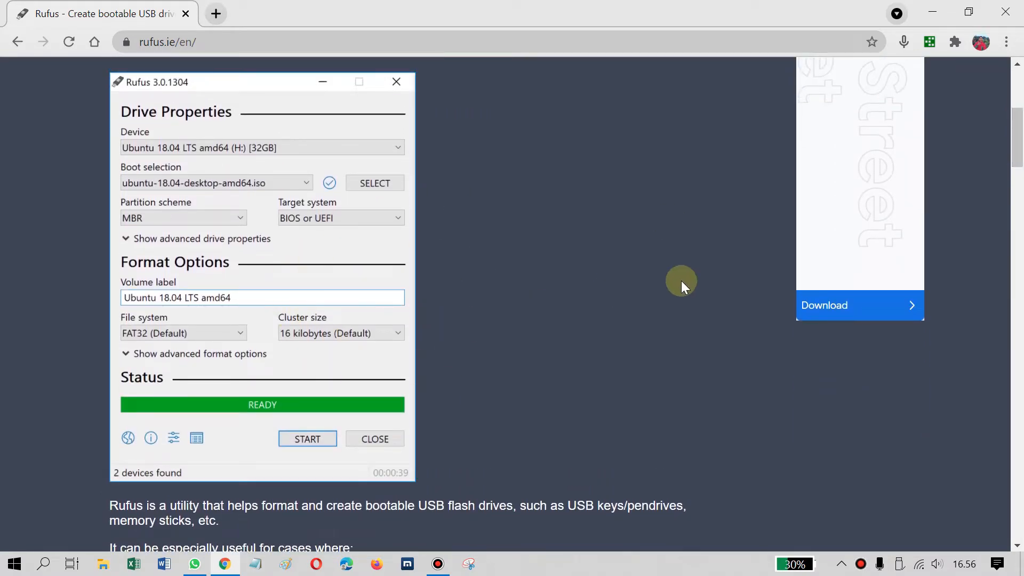
{"action": "left_click_drag", "start_coordinate": [1019, 156], "coordinate": [1019, 220]}
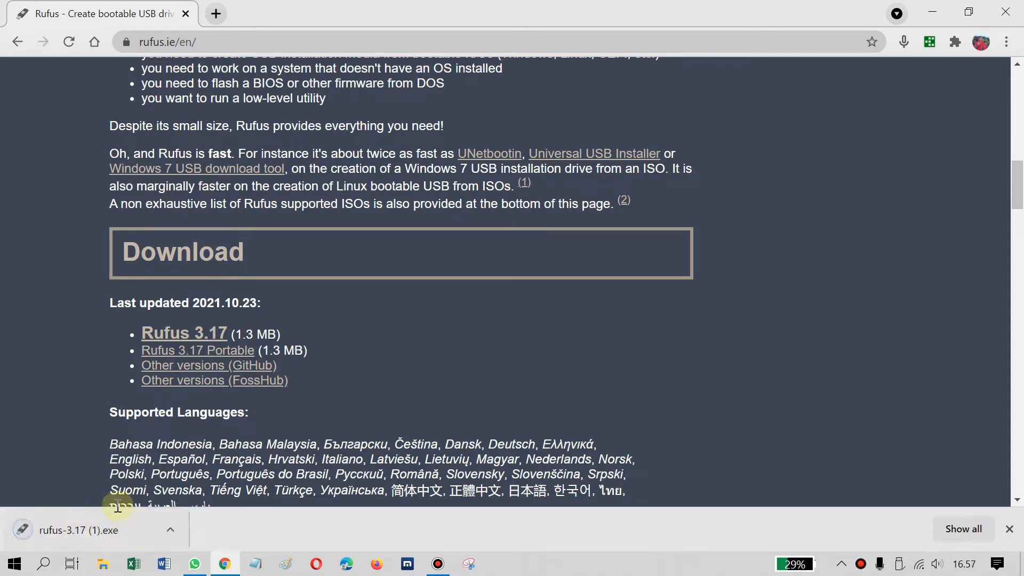
Show the downloaded Rufus file in its folder and run rufus-3.17 as administrator.
{"action": "left_click", "coordinate": [167, 529]}
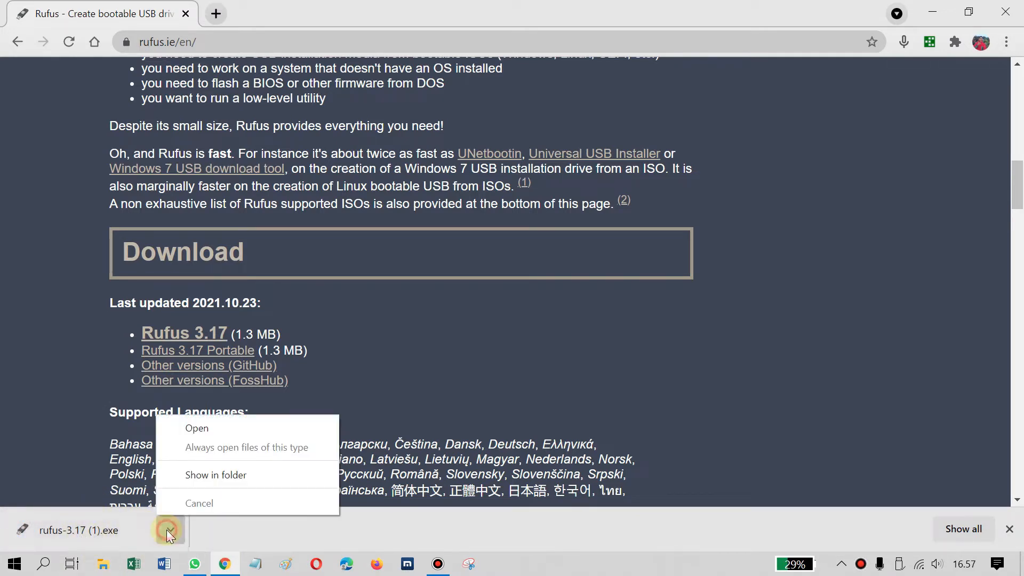
{"action": "left_click", "coordinate": [198, 476]}
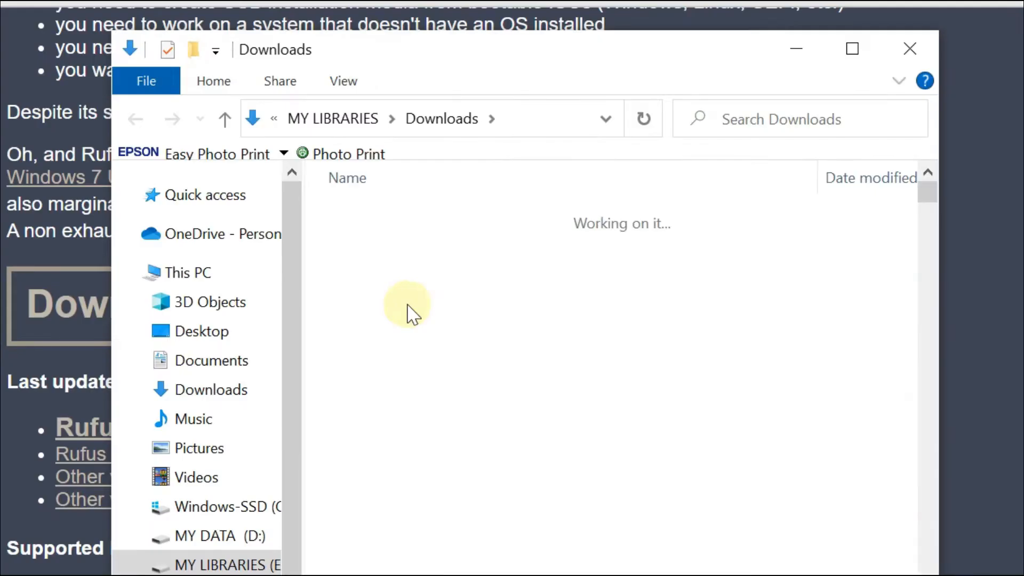
{"action": "left_click", "coordinate": [408, 273]}
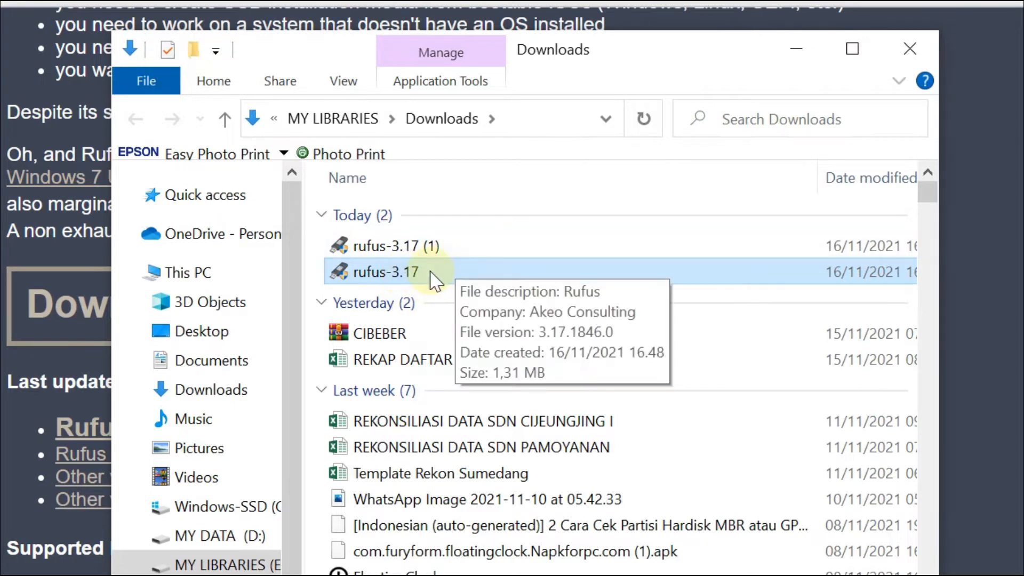
{"action": "left_click", "coordinate": [431, 250]}
{"action": "left_click", "coordinate": [430, 272]}
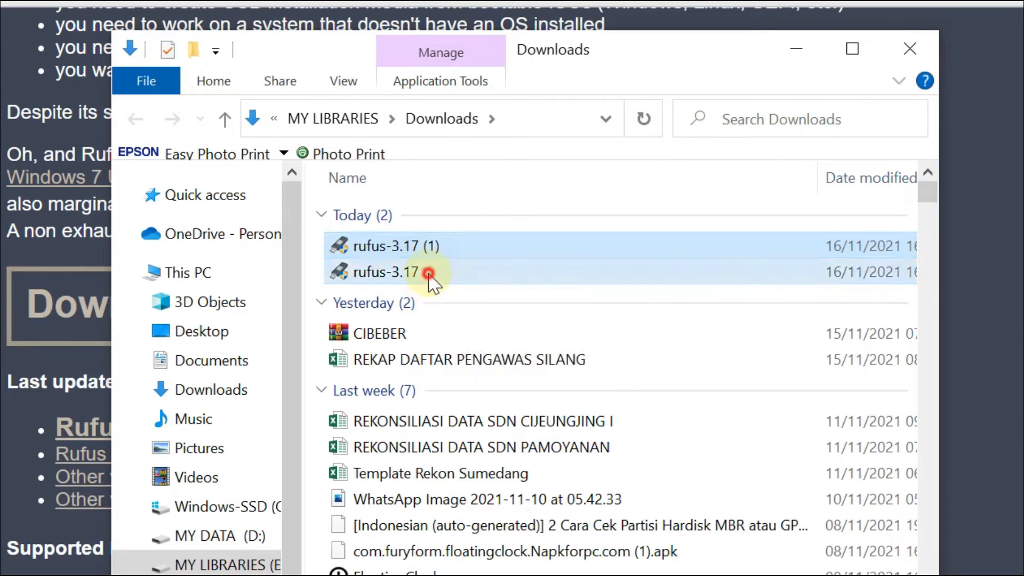
{"action": "right_click", "coordinate": [430, 273]}
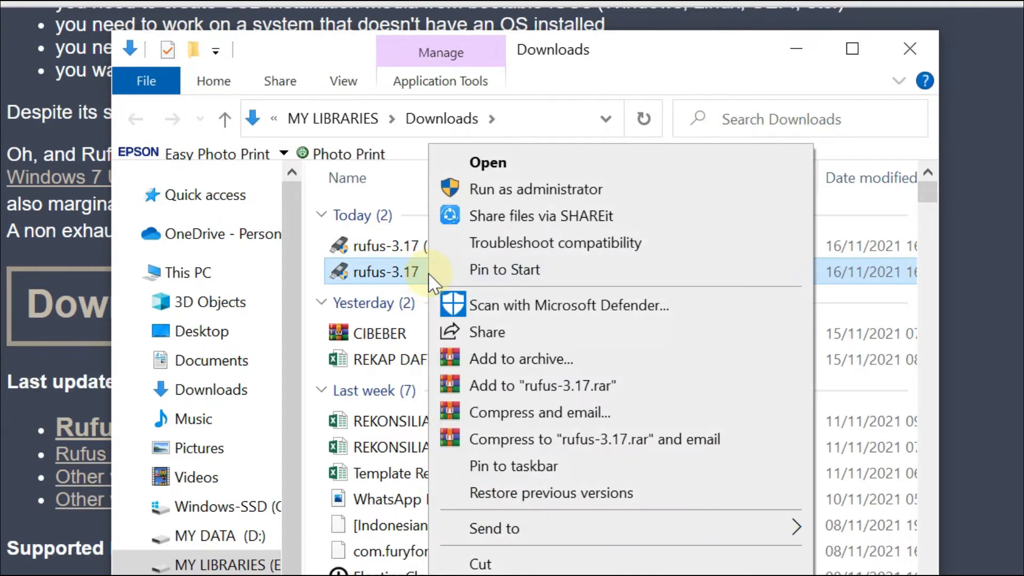
{"action": "left_click", "coordinate": [517, 191]}
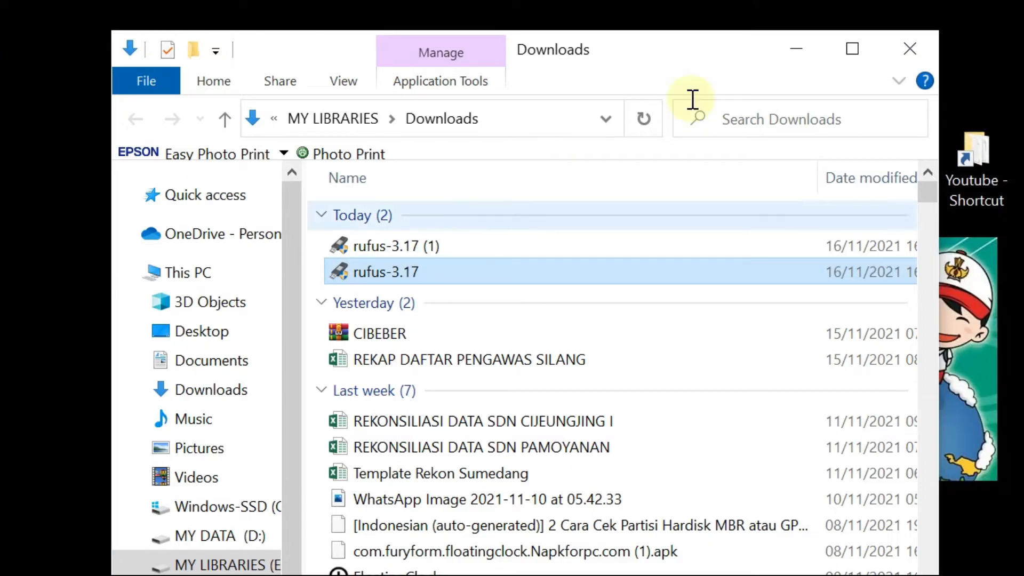
Minimize the Downloads folder, move the Rufus window and choose the KAS (F:) [8 GB] drive as device.
{"action": "left_click", "coordinate": [791, 48]}
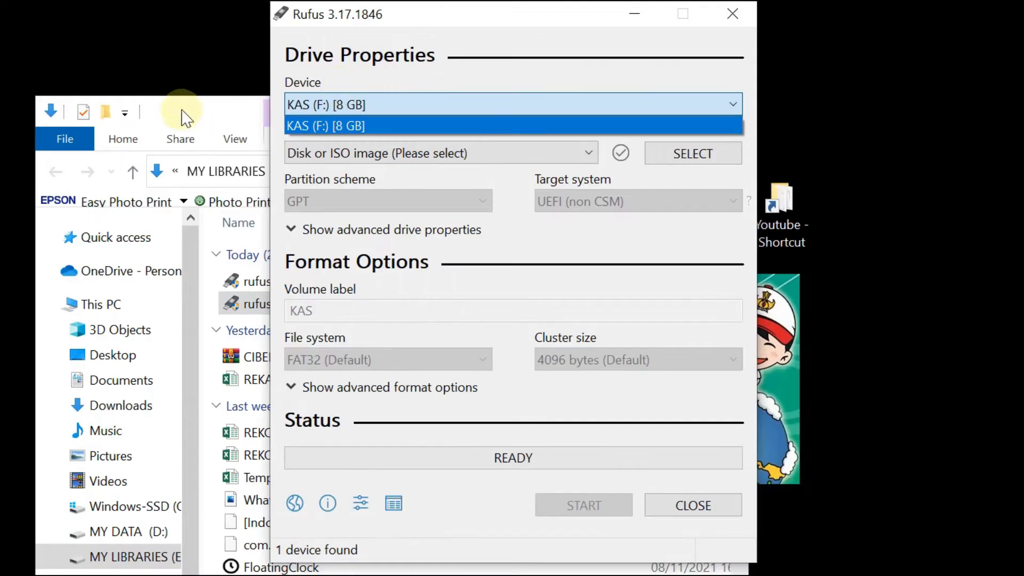
{"action": "left_click", "coordinate": [180, 110]}
{"action": "left_click", "coordinate": [617, 107]}
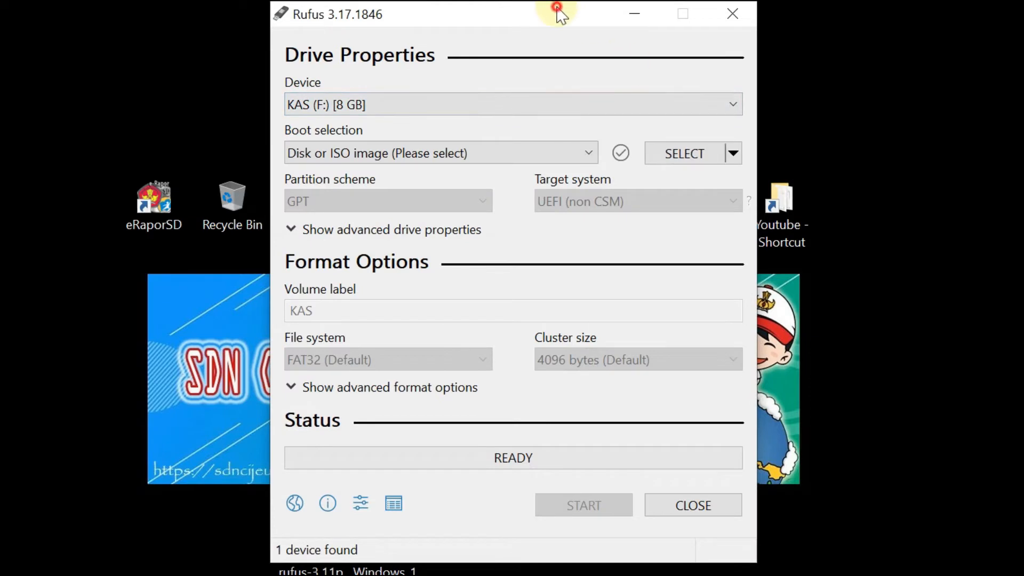
{"action": "left_click_drag", "start_coordinate": [558, 13], "coordinate": [534, 44]}
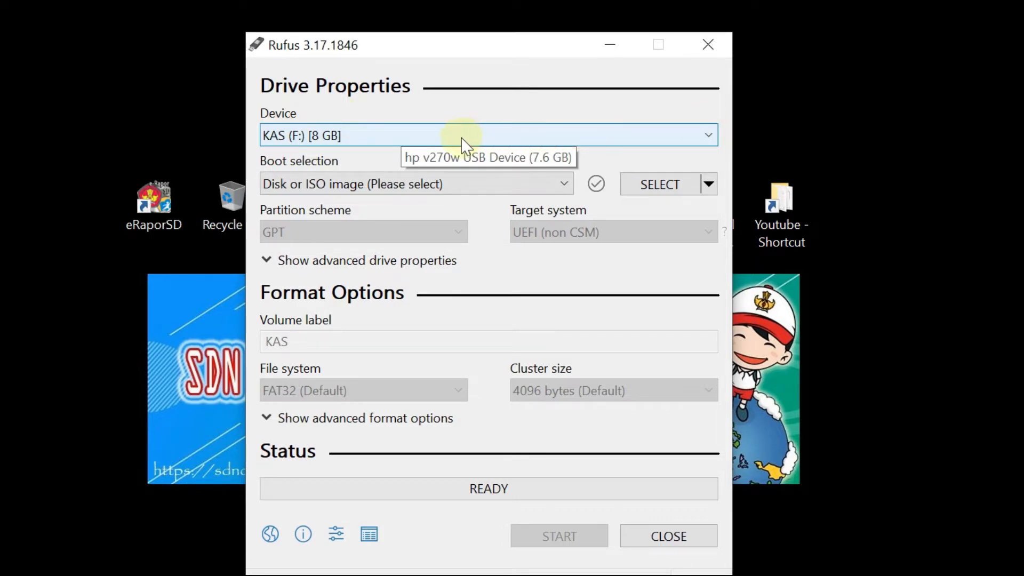
{"action": "left_click", "coordinate": [419, 135]}
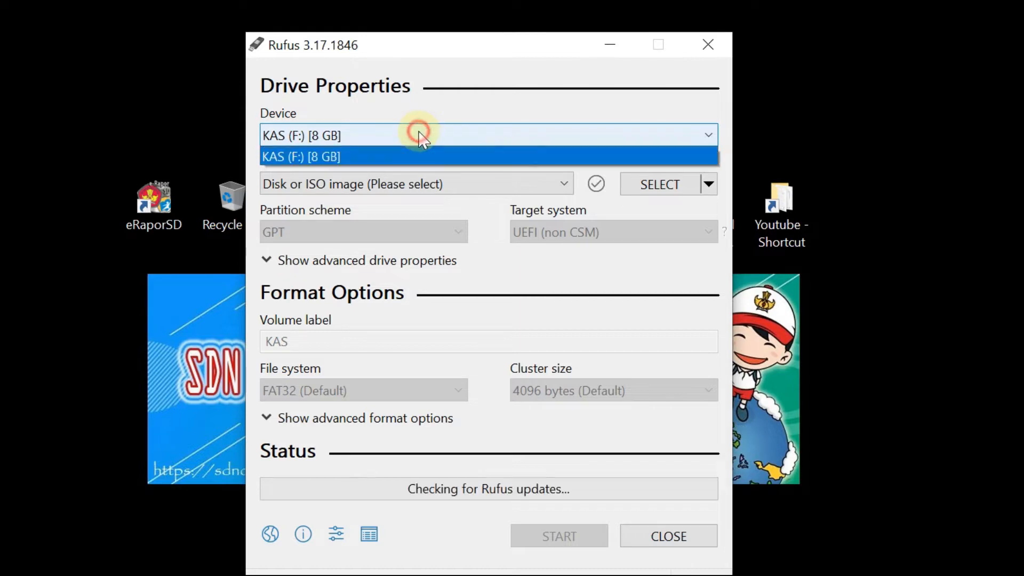
{"action": "left_click", "coordinate": [357, 157]}
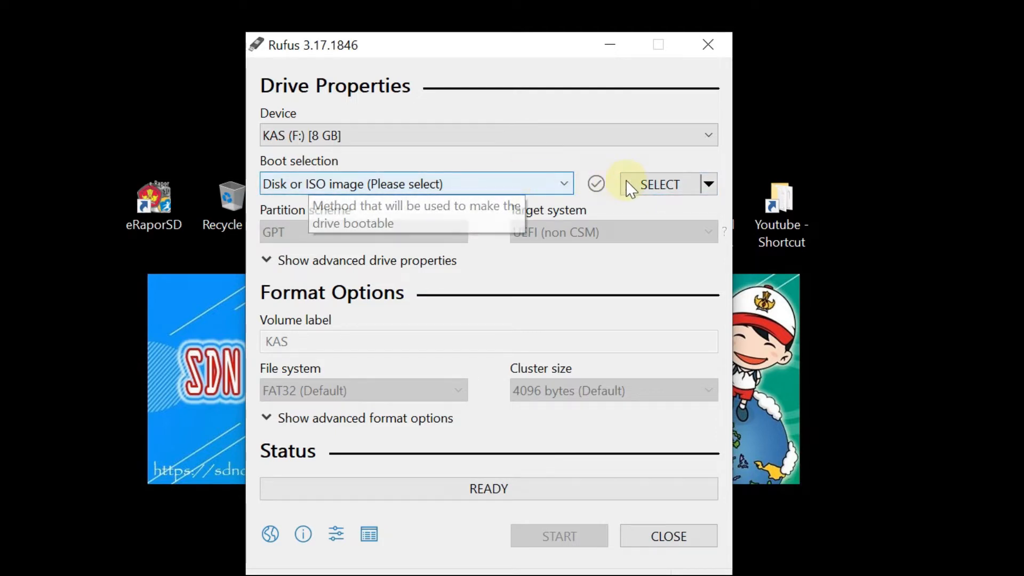
Select the Windows_10_64bit_2020 image from the Desktop as the boot selection.
{"action": "left_click", "coordinate": [674, 193]}
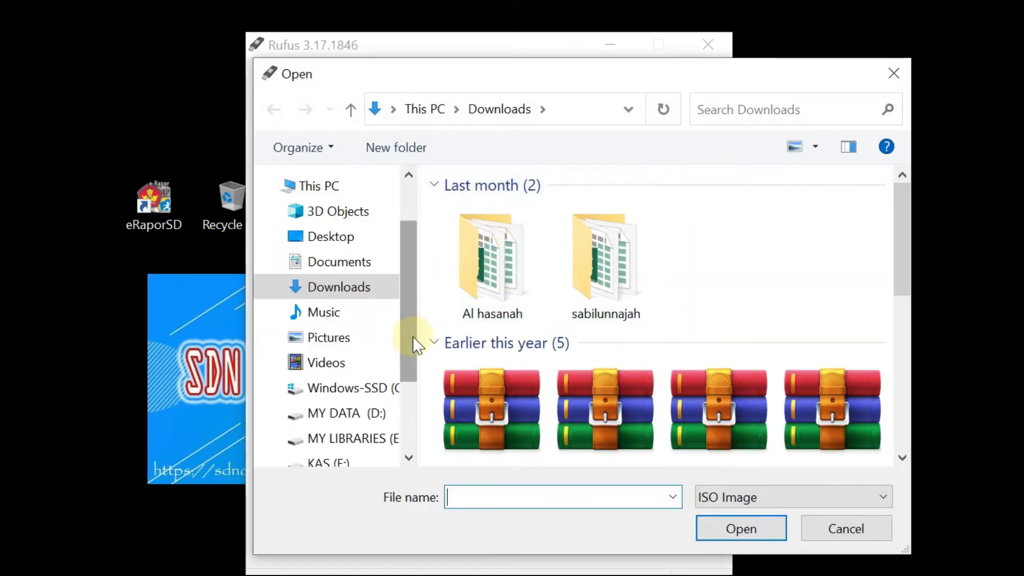
{"action": "scroll", "coordinate": [405, 320], "scroll_direction": "up", "scroll_amount": 1}
{"action": "left_click", "coordinate": [360, 278]}
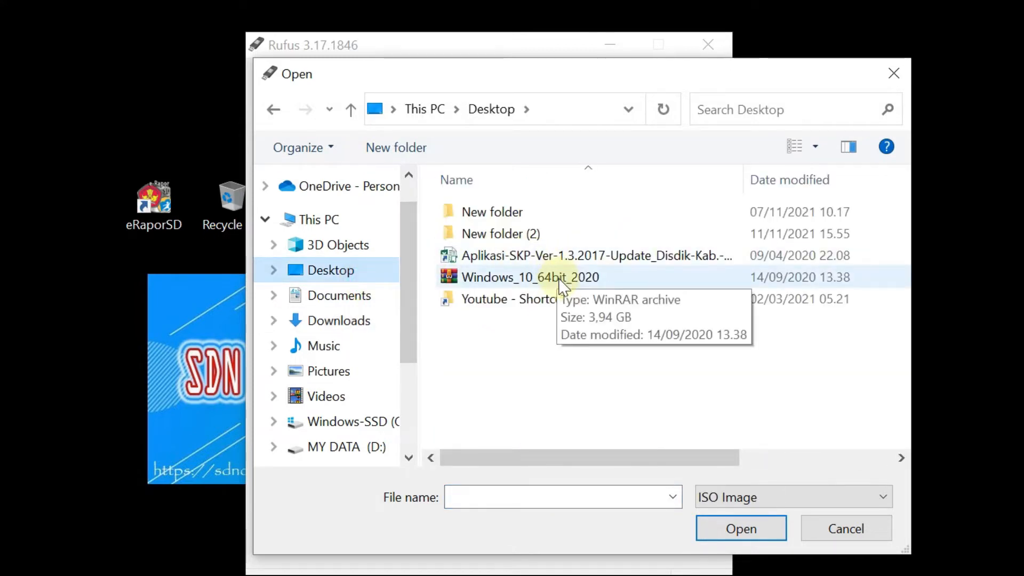
{"action": "left_click", "coordinate": [560, 286]}
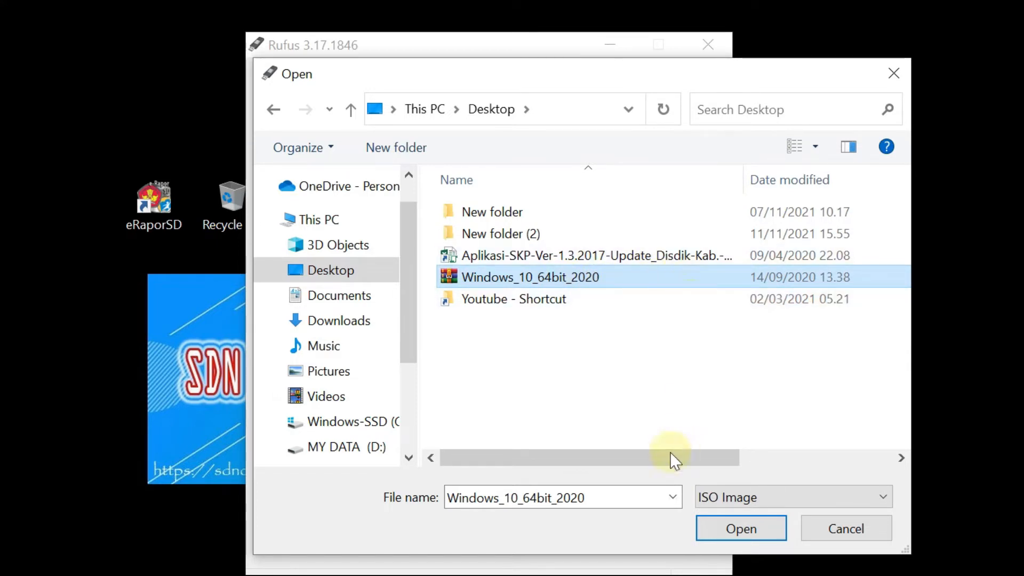
{"action": "left_click_drag", "start_coordinate": [657, 455], "coordinate": [620, 486]}
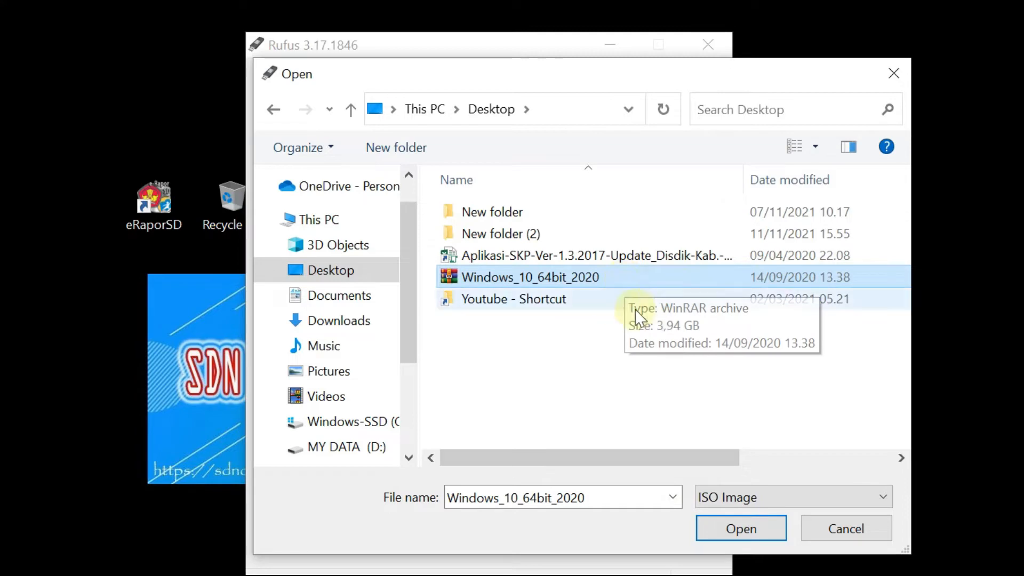
{"action": "double_click", "coordinate": [623, 283]}
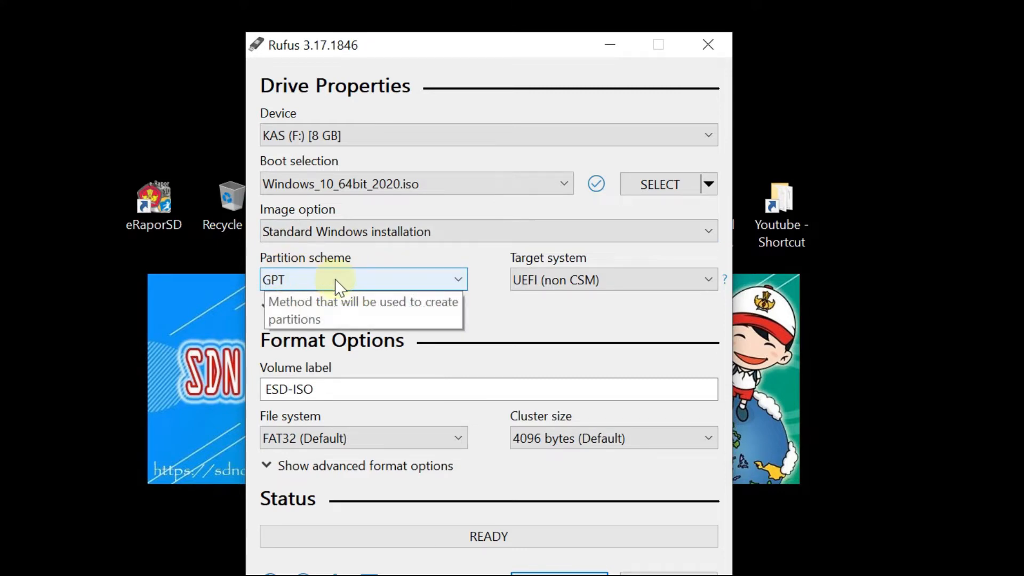
Switch the partition scheme to MBR and back to GPT, and look through the target system options.
{"action": "left_click", "coordinate": [405, 282]}
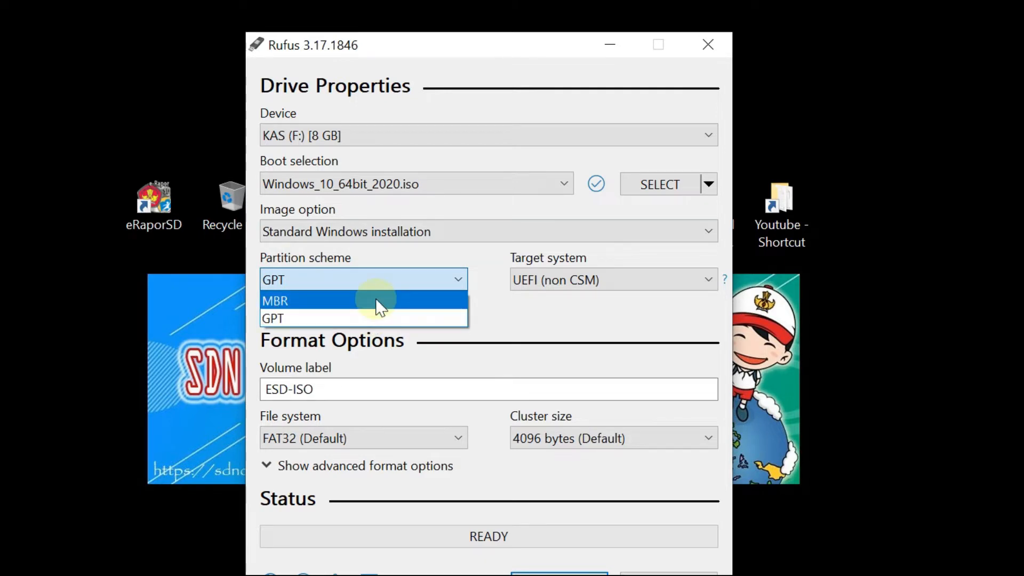
{"action": "left_click", "coordinate": [376, 299]}
{"action": "left_click", "coordinate": [411, 283]}
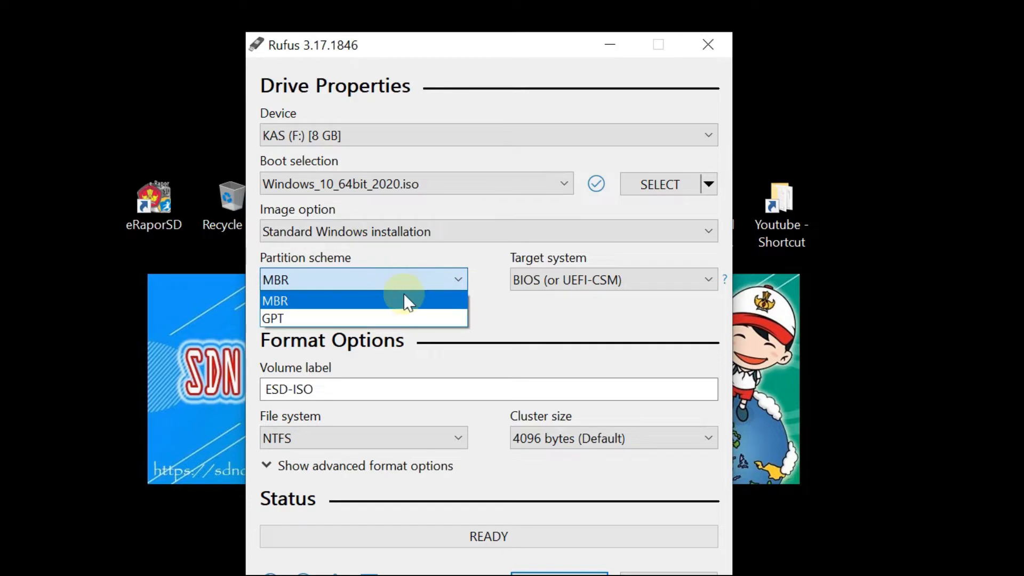
{"action": "left_click", "coordinate": [392, 318]}
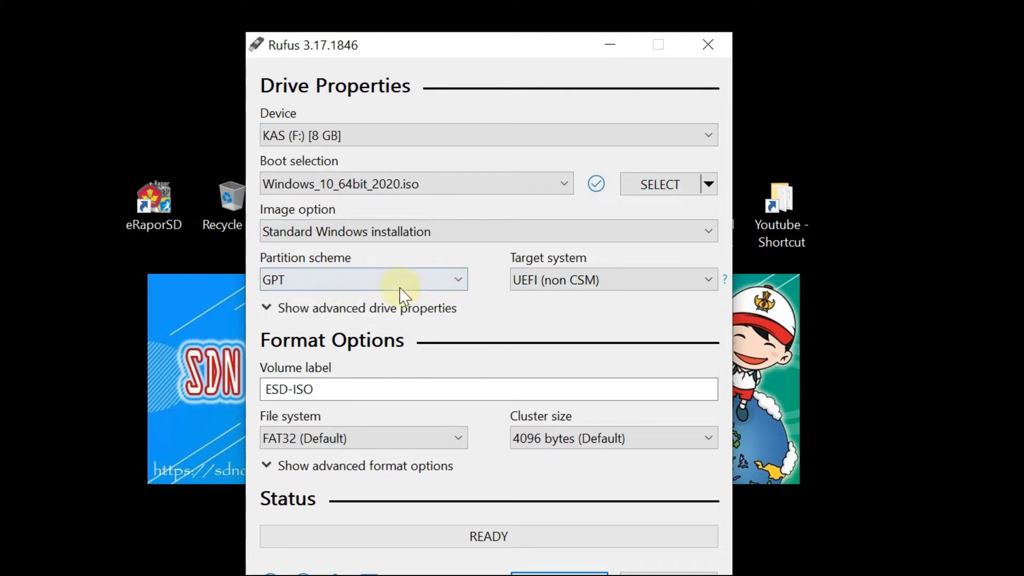
{"action": "left_click", "coordinate": [429, 283]}
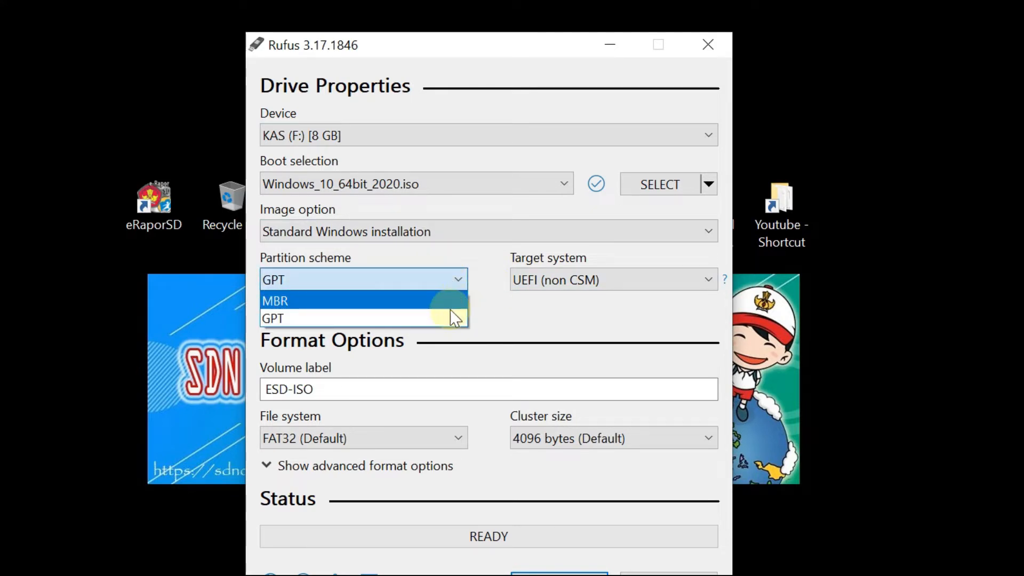
{"action": "left_click", "coordinate": [435, 313]}
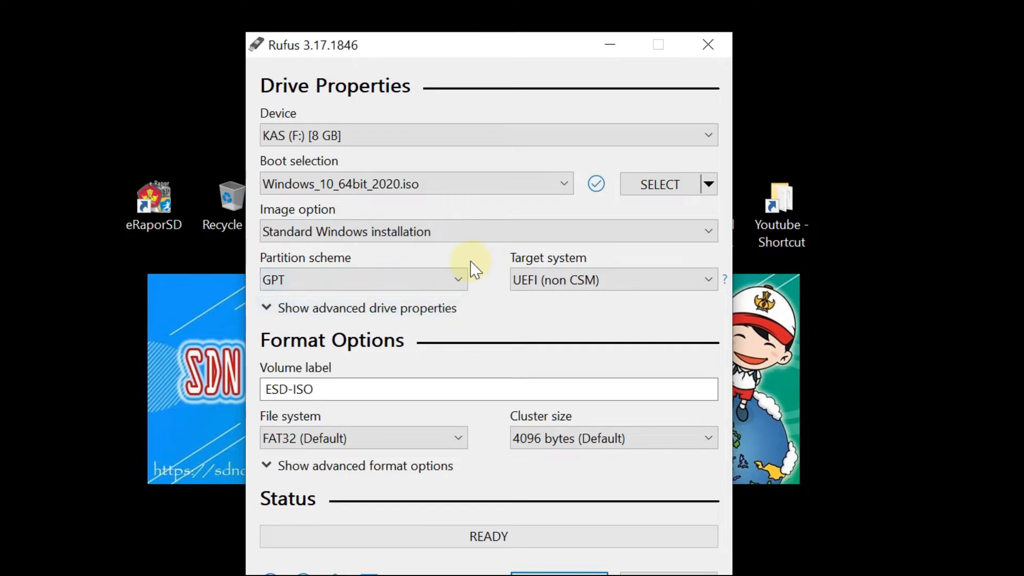
{"action": "left_click", "coordinate": [443, 274]}
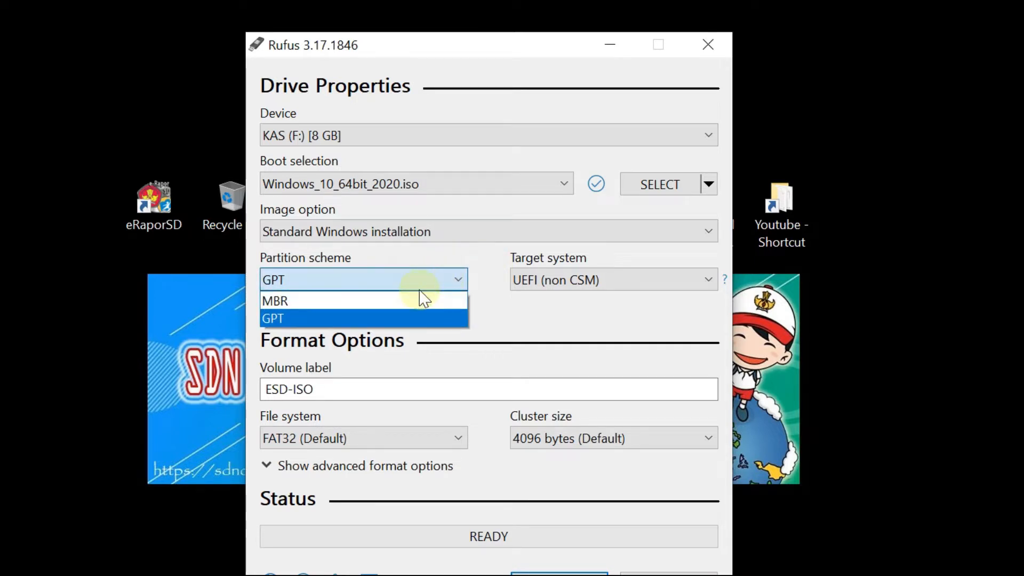
{"action": "left_click", "coordinate": [385, 315]}
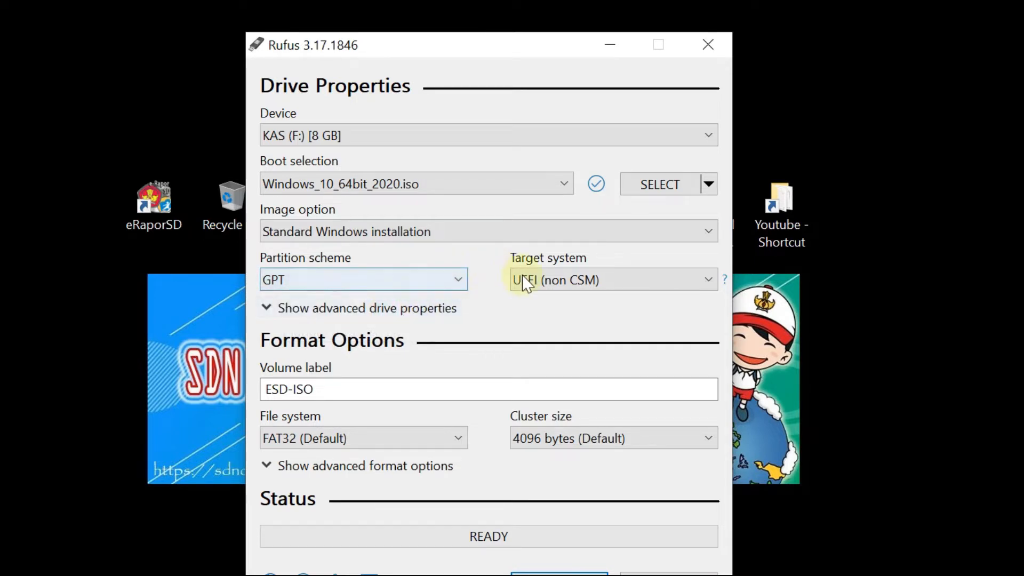
{"action": "left_click", "coordinate": [579, 282]}
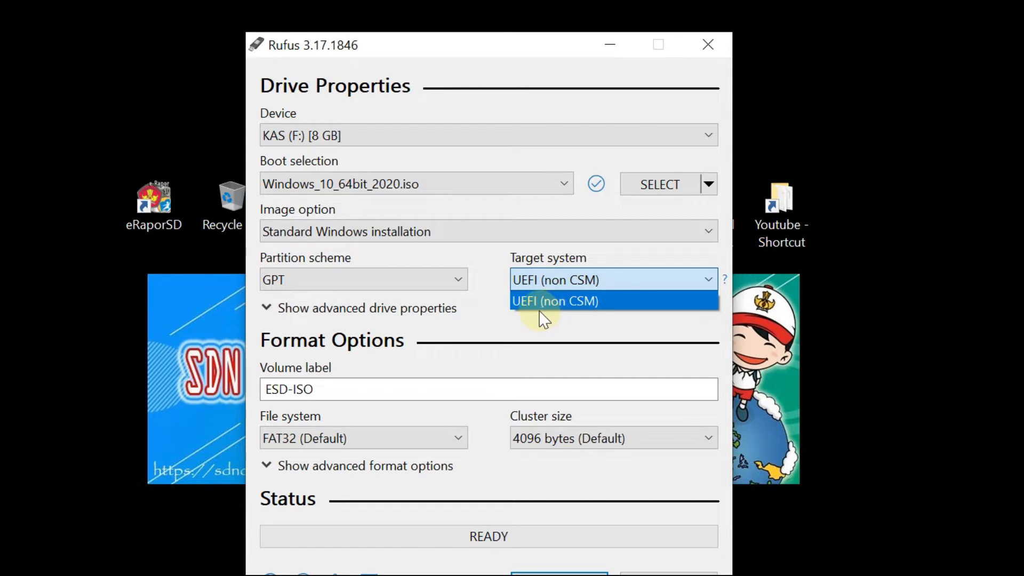
{"action": "left_click", "coordinate": [480, 274]}
Switch the partition scheme to MBR, check its target system, then return to GPT with UEFI (non CSM) as target system.
{"action": "left_click", "coordinate": [457, 279]}
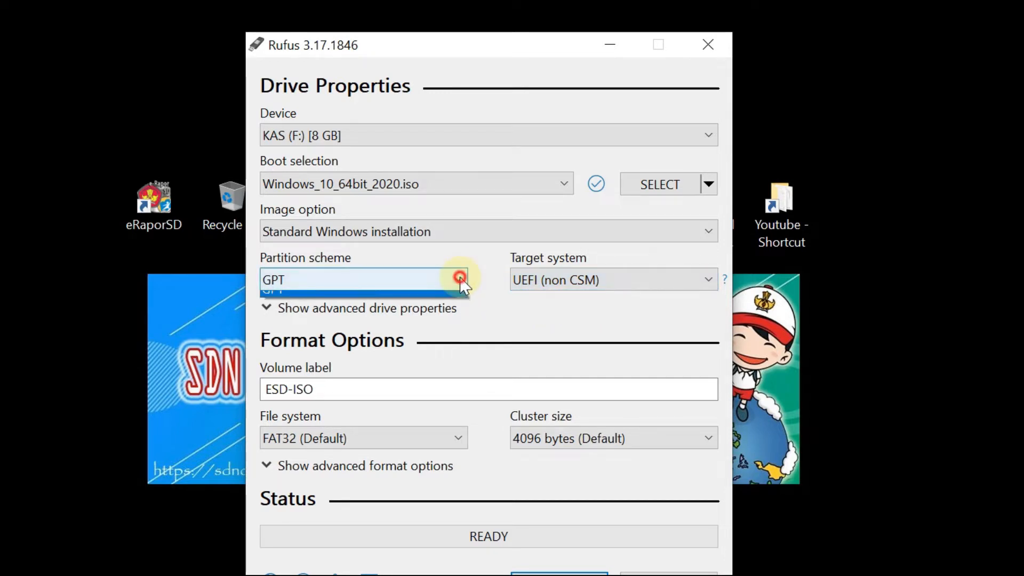
{"action": "left_click", "coordinate": [413, 301]}
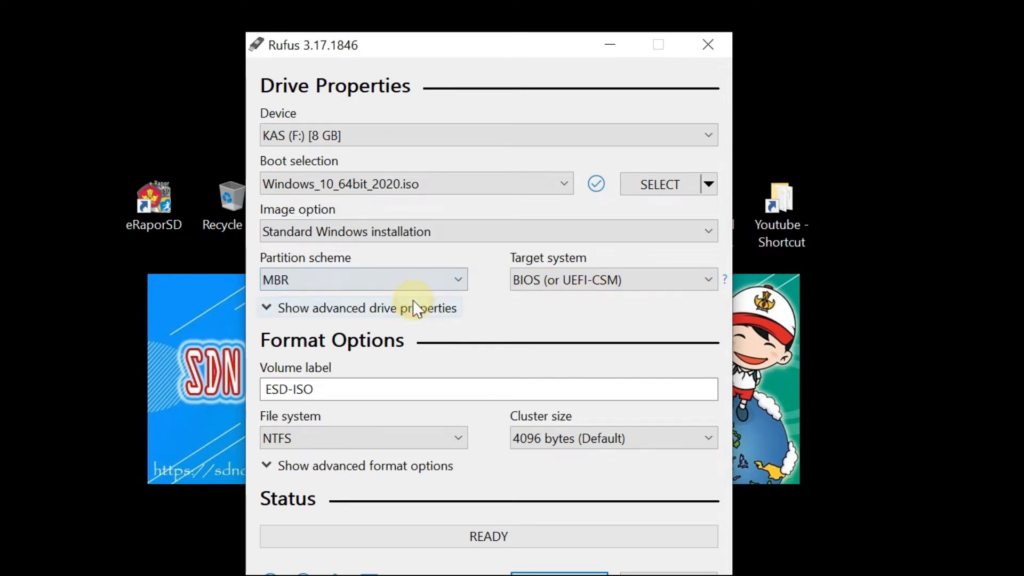
{"action": "left_click", "coordinate": [567, 283]}
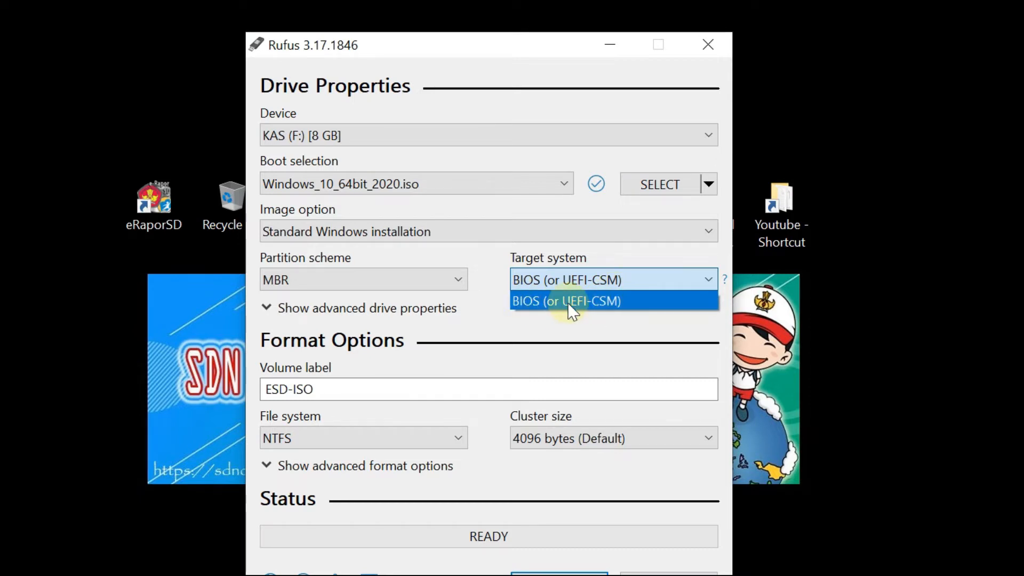
{"action": "left_click", "coordinate": [482, 278]}
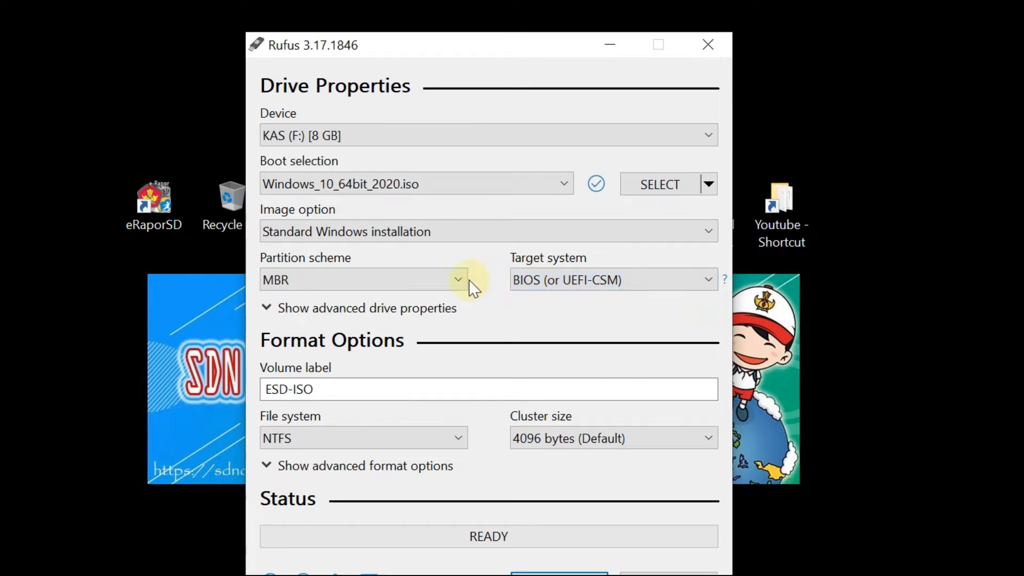
{"action": "left_click", "coordinate": [434, 279]}
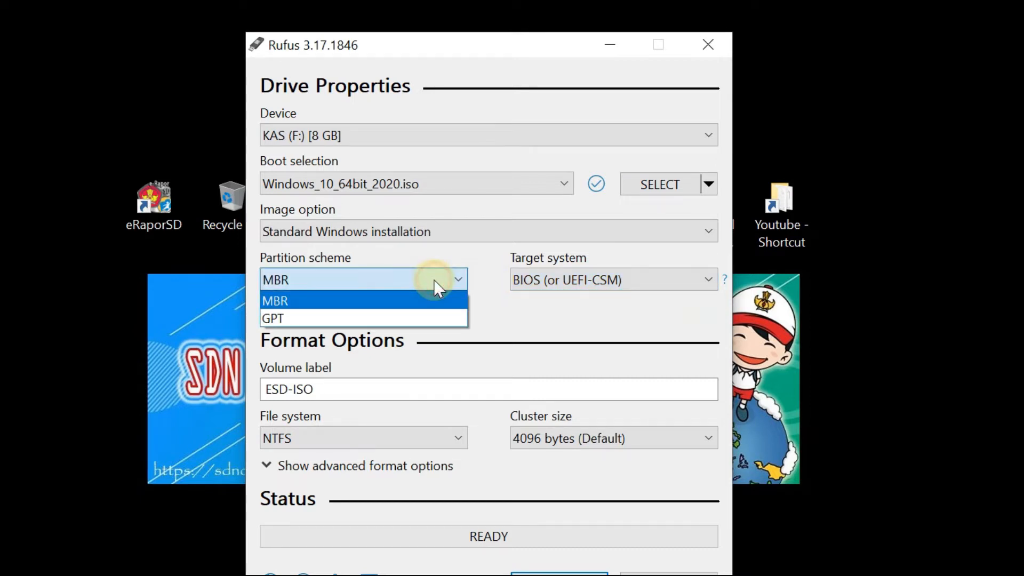
{"action": "left_click", "coordinate": [359, 319]}
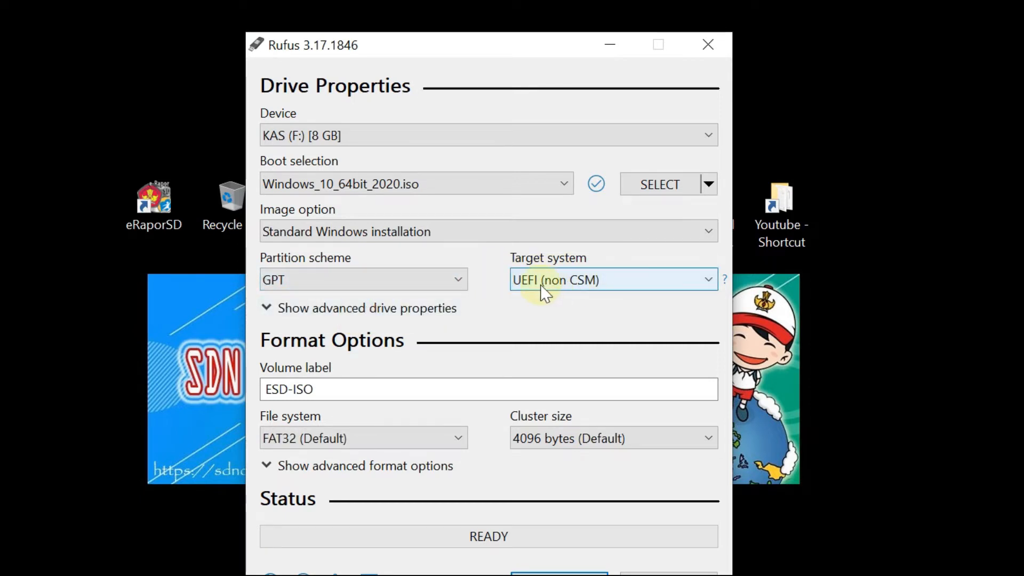
{"action": "left_click", "coordinate": [608, 288]}
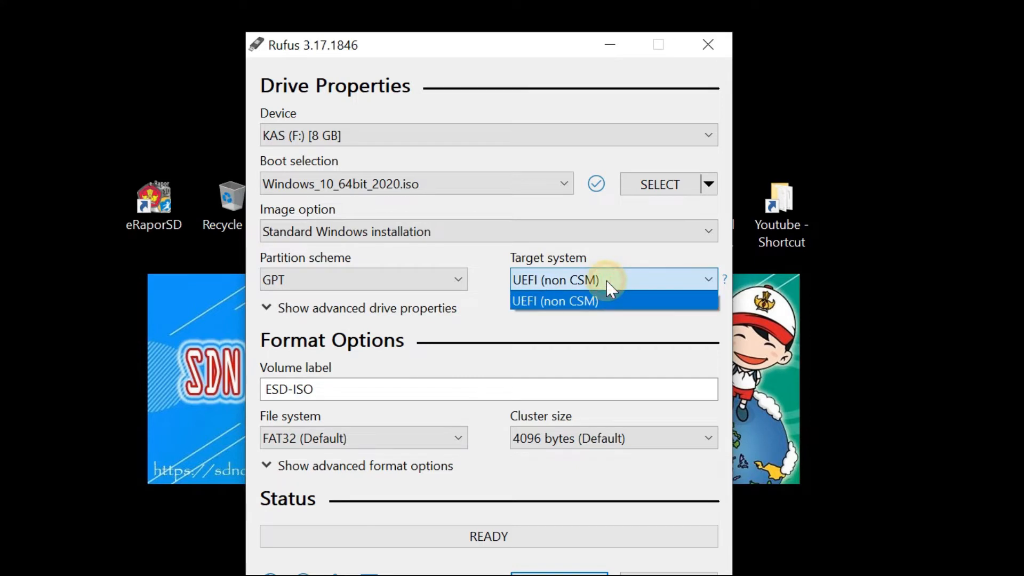
{"action": "left_click", "coordinate": [582, 300]}
{"action": "left_click", "coordinate": [483, 262]}
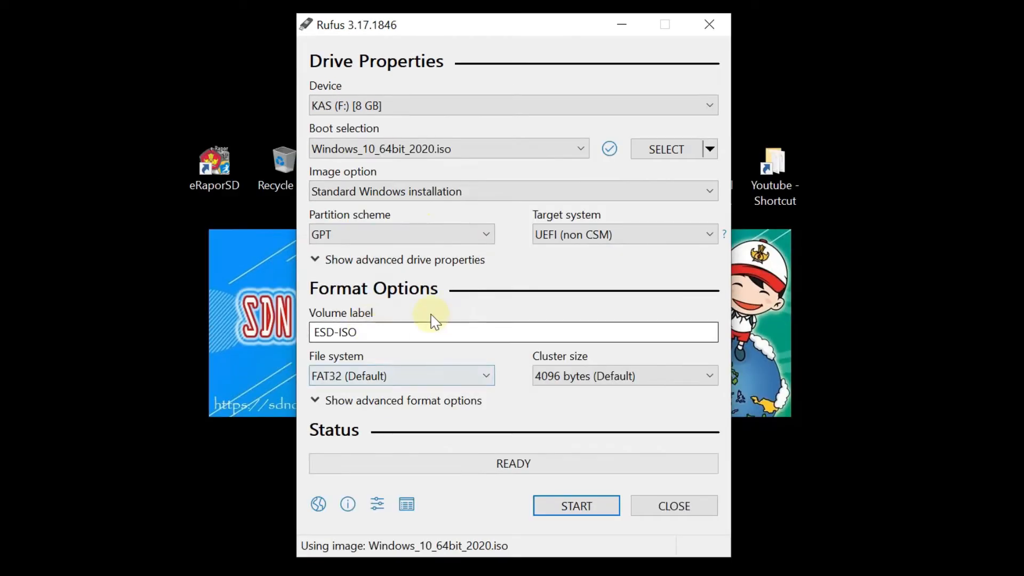
Start writing the image to the drive with the ESD-ISO volume label and accept erasing all data on it.
{"action": "left_click", "coordinate": [326, 389]}
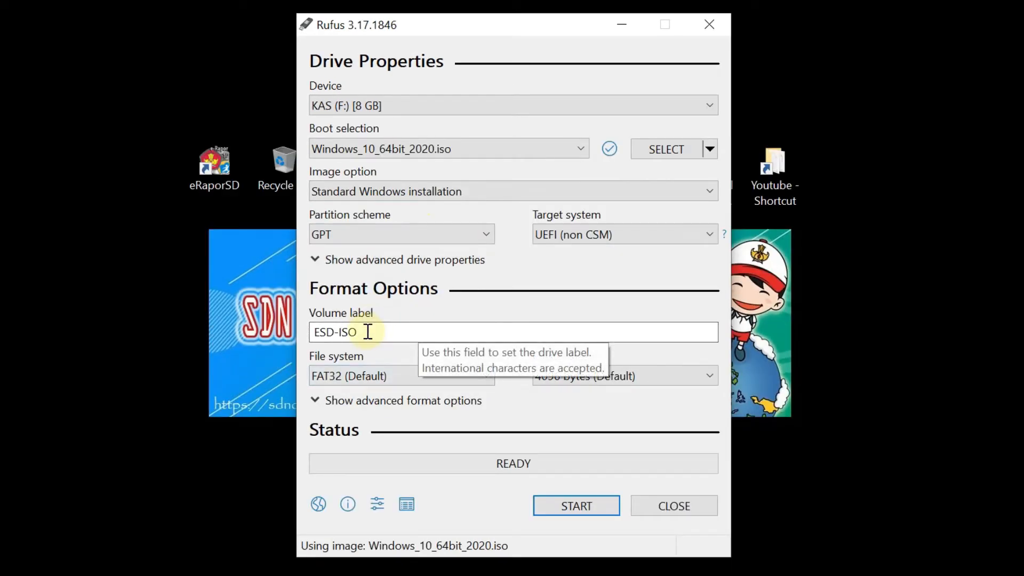
{"action": "left_click", "coordinate": [540, 268]}
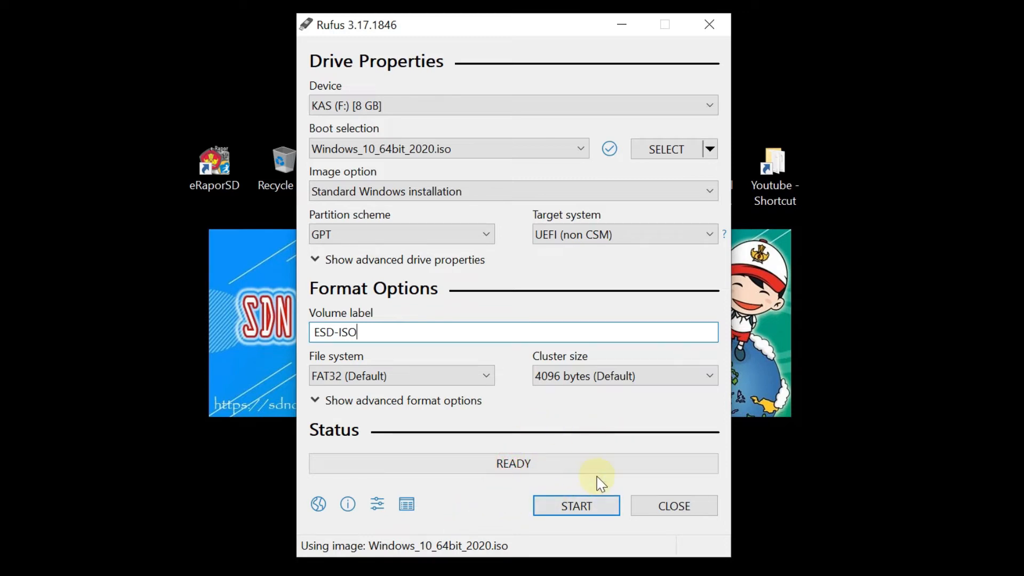
{"action": "left_click", "coordinate": [574, 511]}
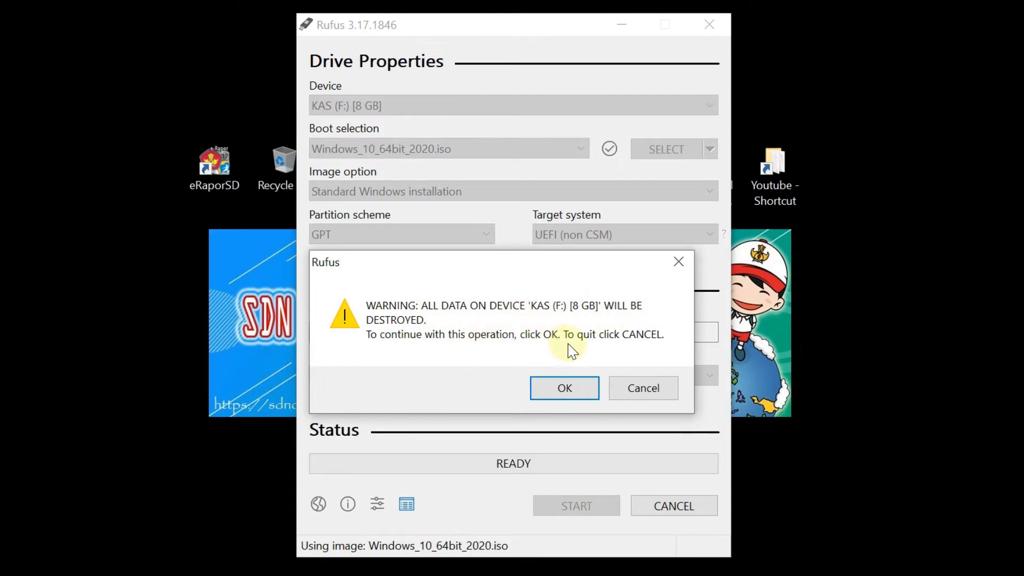
{"action": "left_click", "coordinate": [564, 394]}
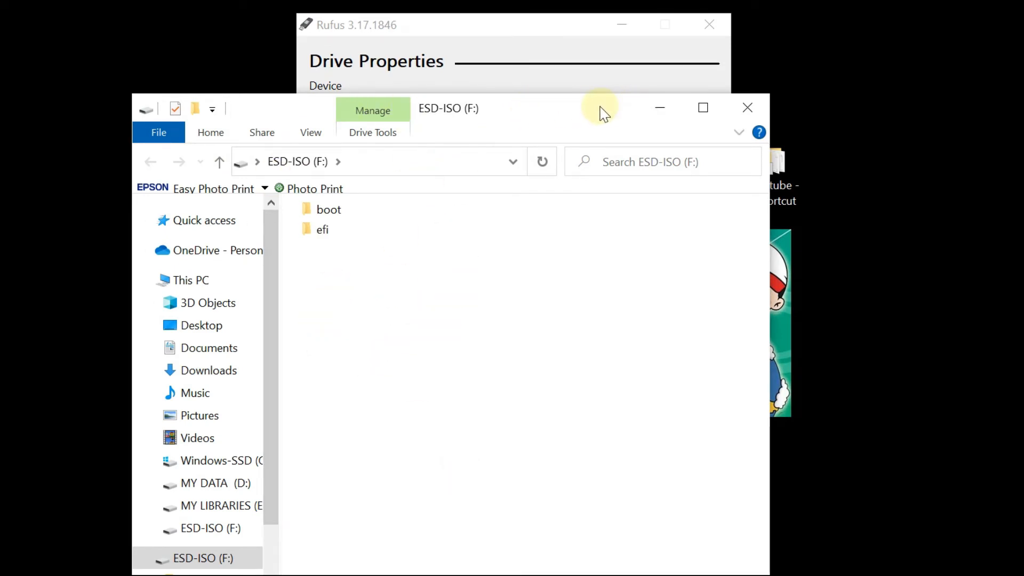
Arrange the USB drive's folder window and the Rufus window side by side to follow the copying.
{"action": "left_click_drag", "start_coordinate": [600, 112], "coordinate": [898, 82]}
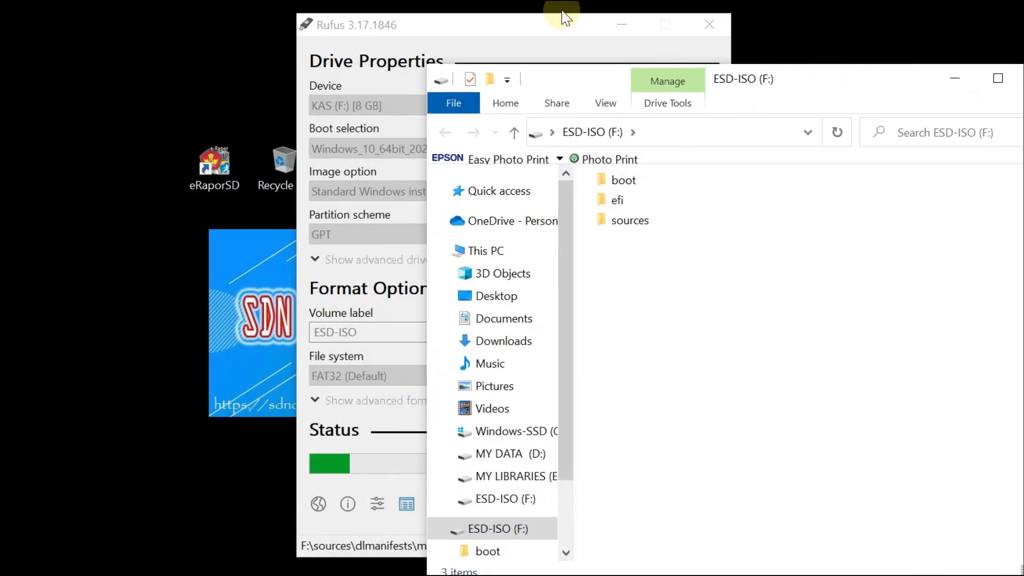
{"action": "left_click", "coordinate": [546, 21]}
{"action": "left_click_drag", "start_coordinate": [545, 21], "coordinate": [226, 38]}
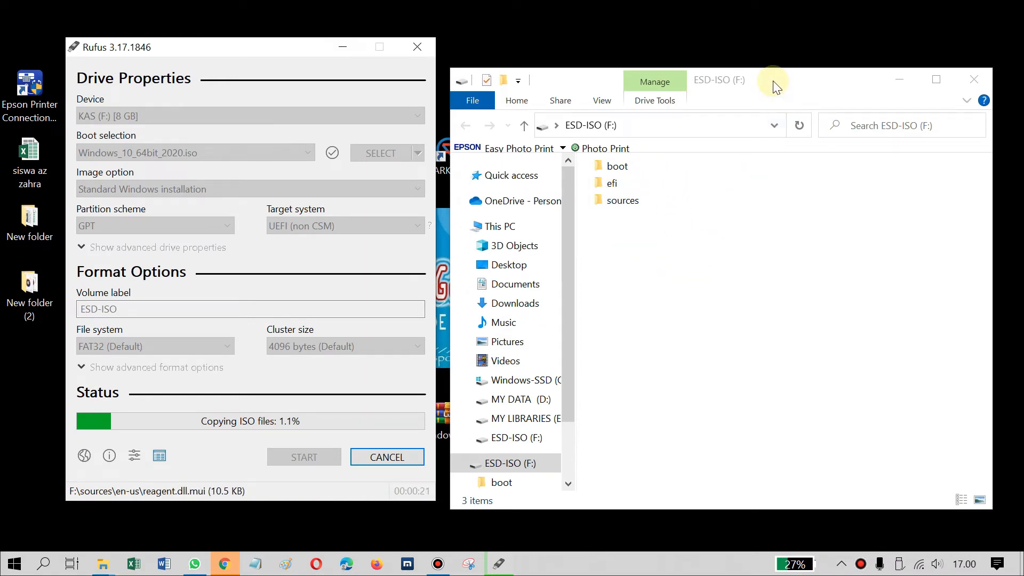
{"action": "left_click", "coordinate": [772, 83]}
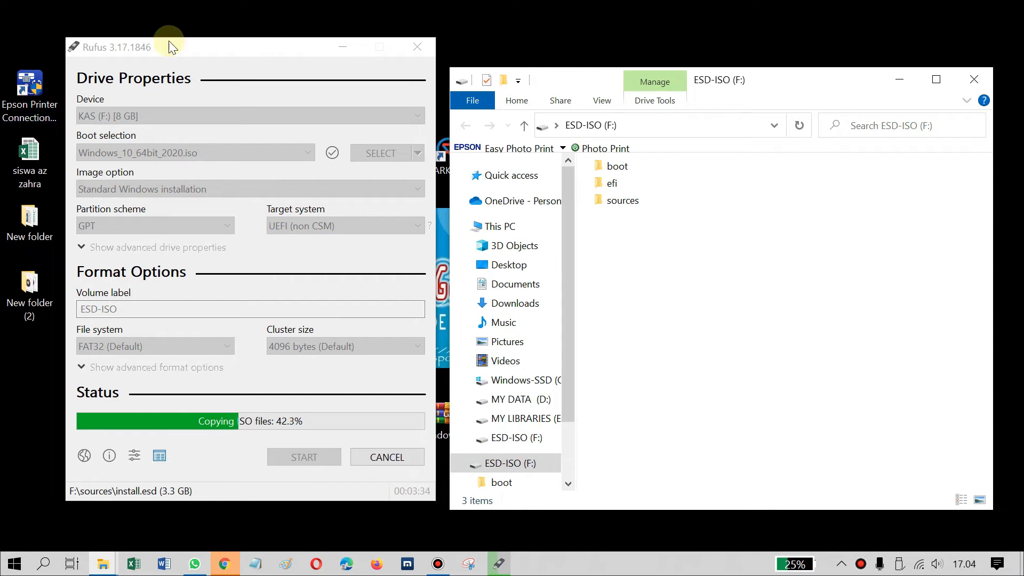
{"action": "left_click_drag", "start_coordinate": [223, 50], "coordinate": [227, 57]}
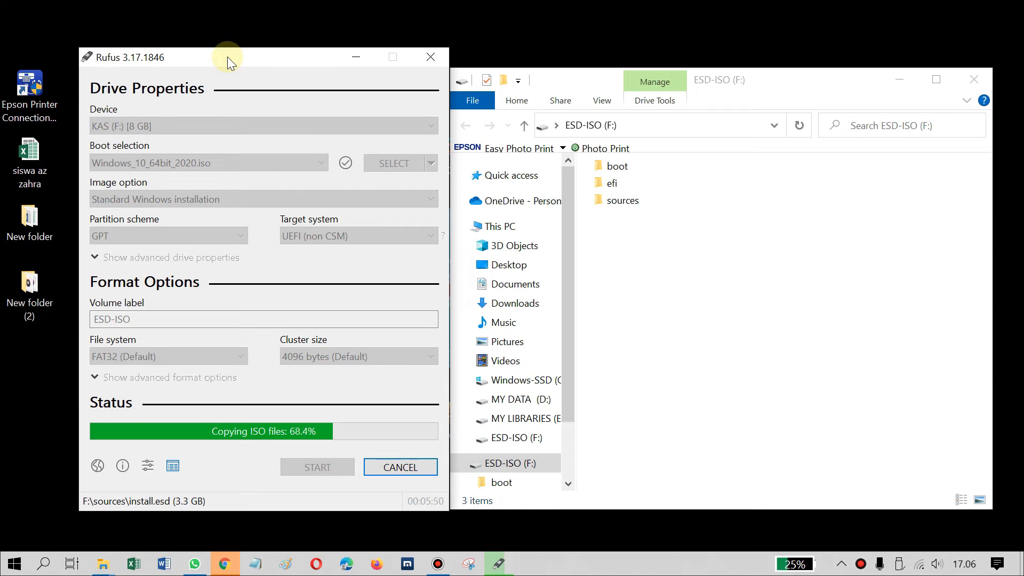
{"action": "left_click", "coordinate": [438, 563]}
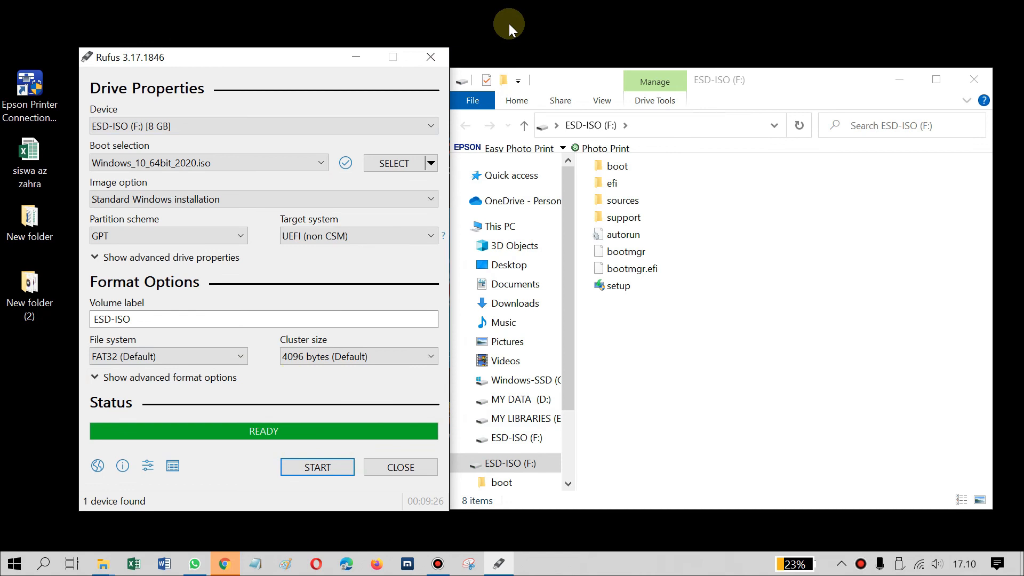
{"action": "right_click", "coordinate": [508, 24]}
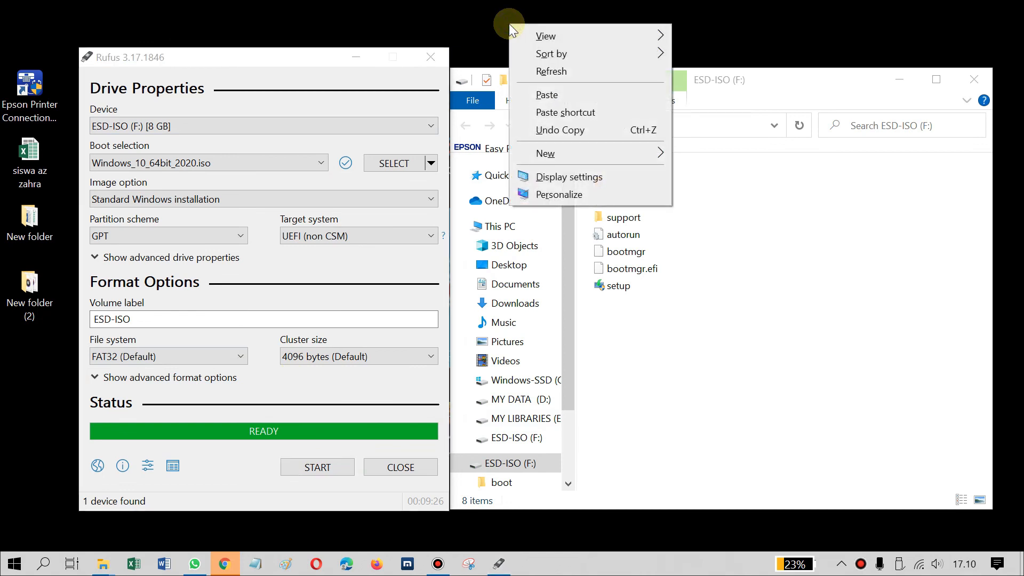
{"action": "left_click", "coordinate": [542, 73]}
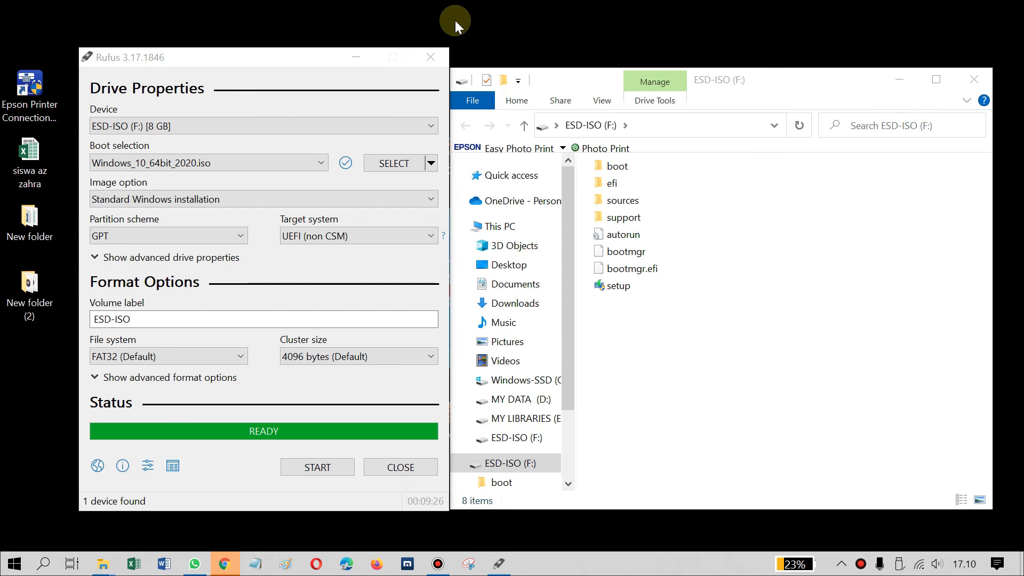
{"action": "right_click", "coordinate": [524, 19]}
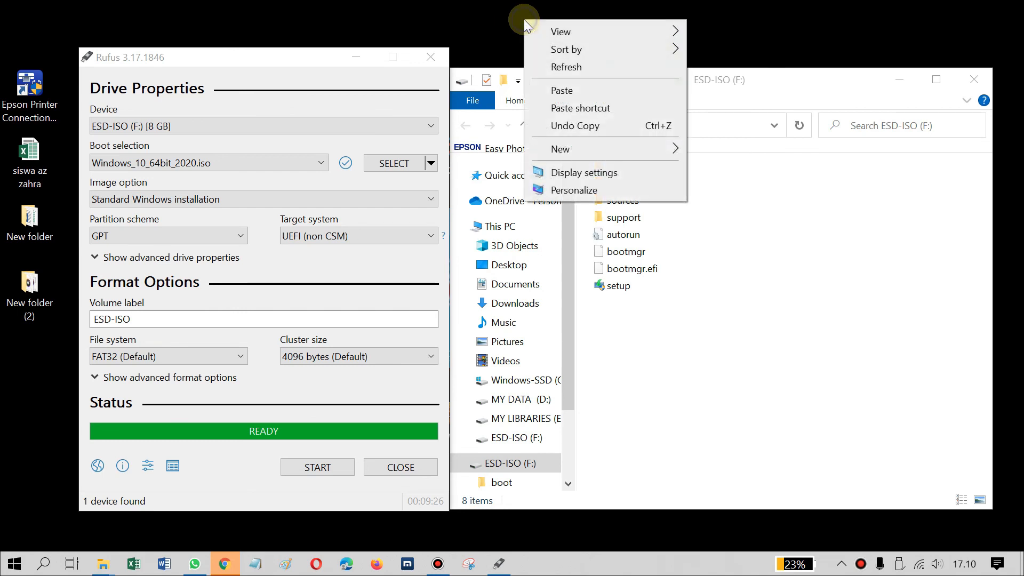
{"action": "left_click", "coordinate": [552, 65]}
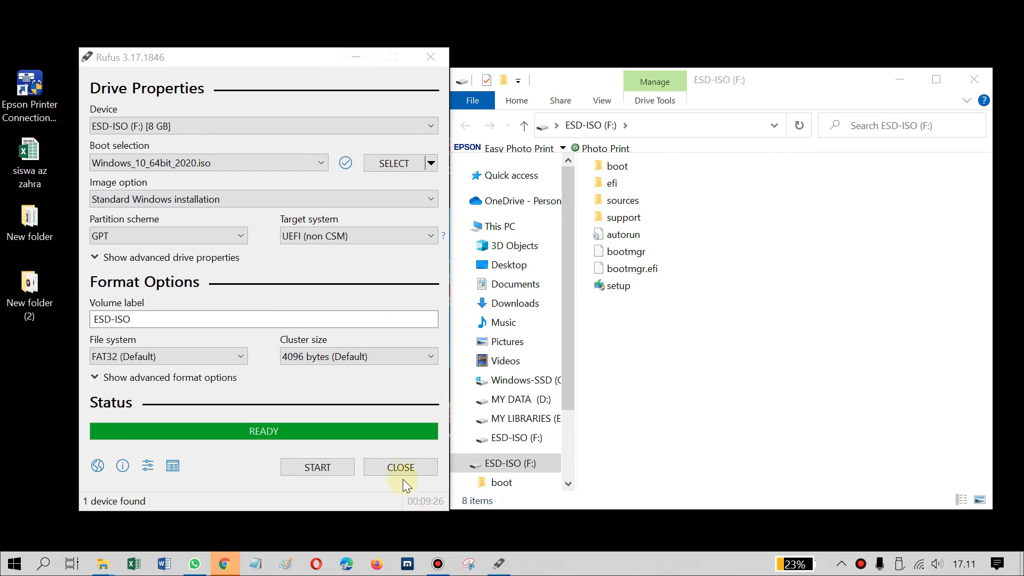
{"action": "left_click", "coordinate": [437, 564]}
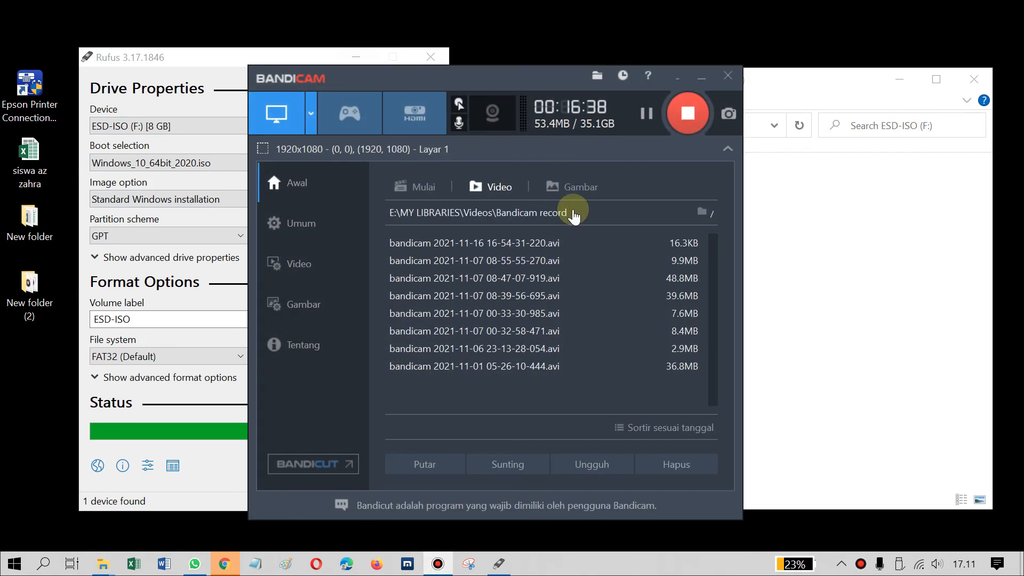